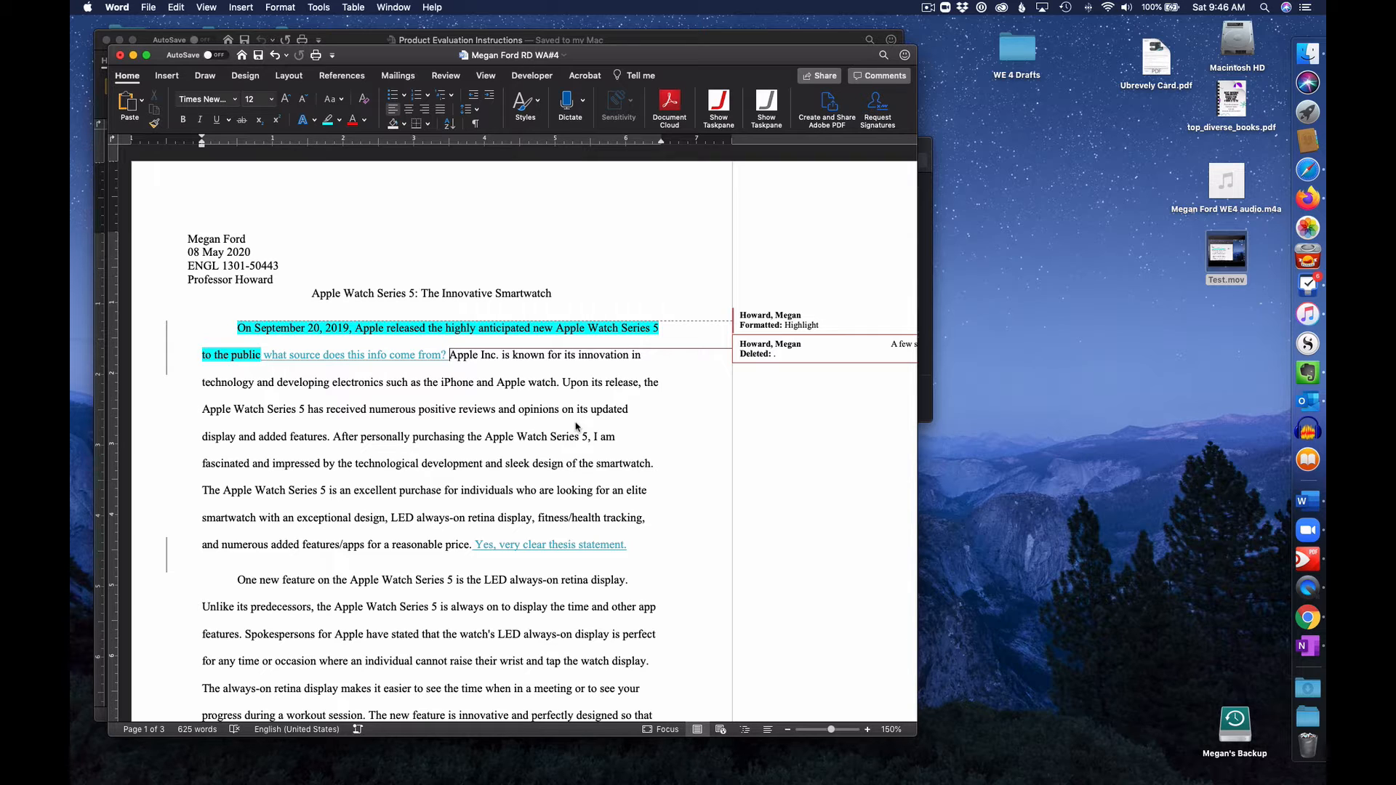
Step: Review the essay draft from the introduction through the Works Cited page, checking the body for in-text citations
scroll(577, 427, "down", 20)
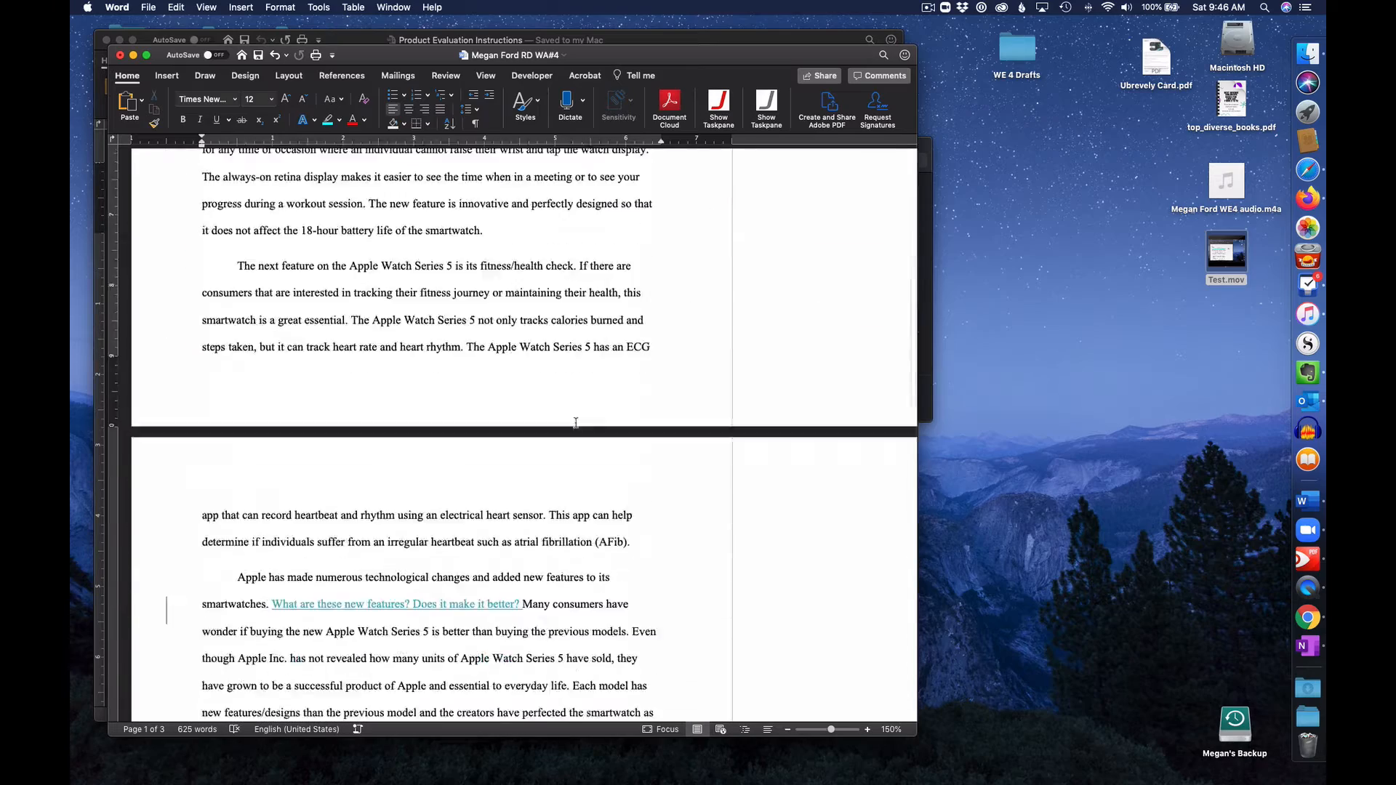
scroll(576, 423, "up", 20)
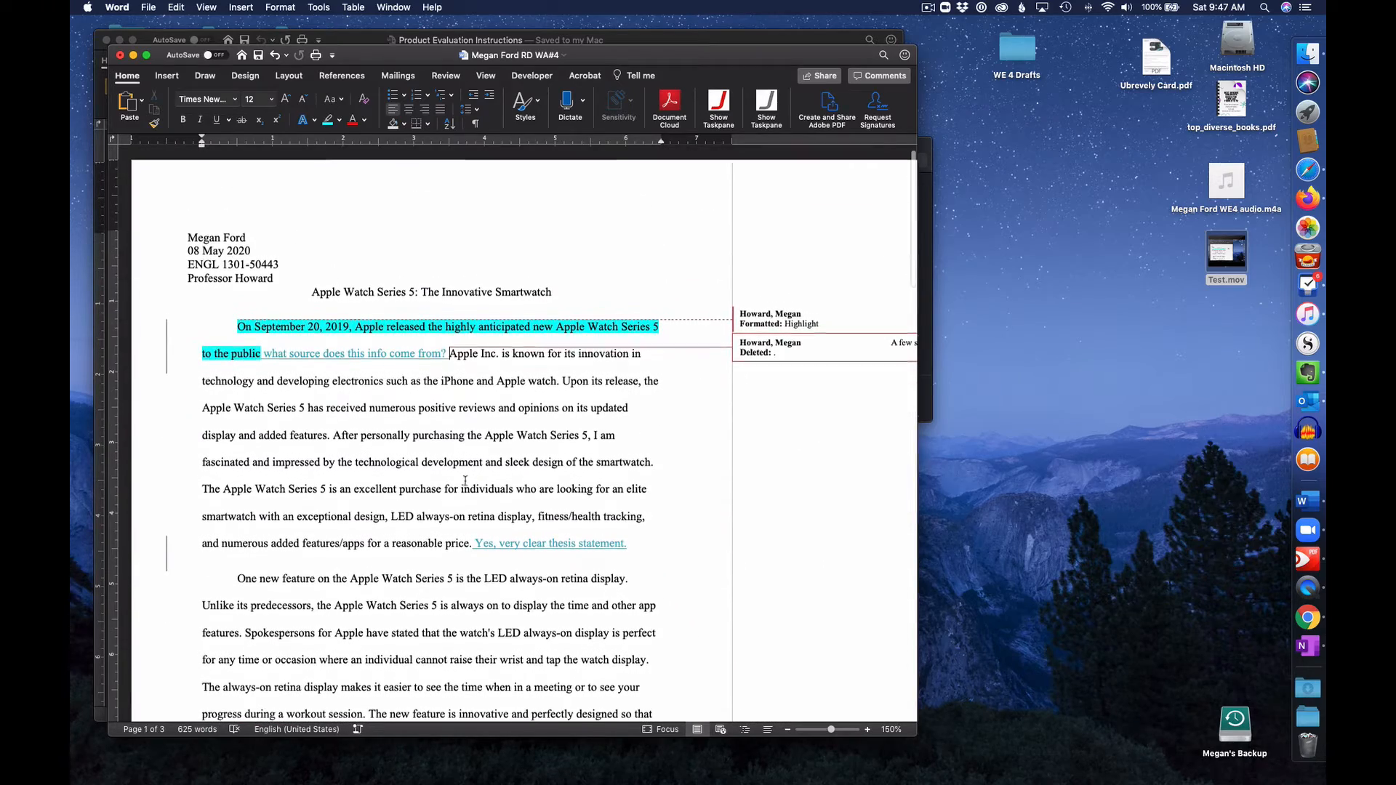
scroll(465, 481, "down", 15)
scroll(465, 481, "down", 10)
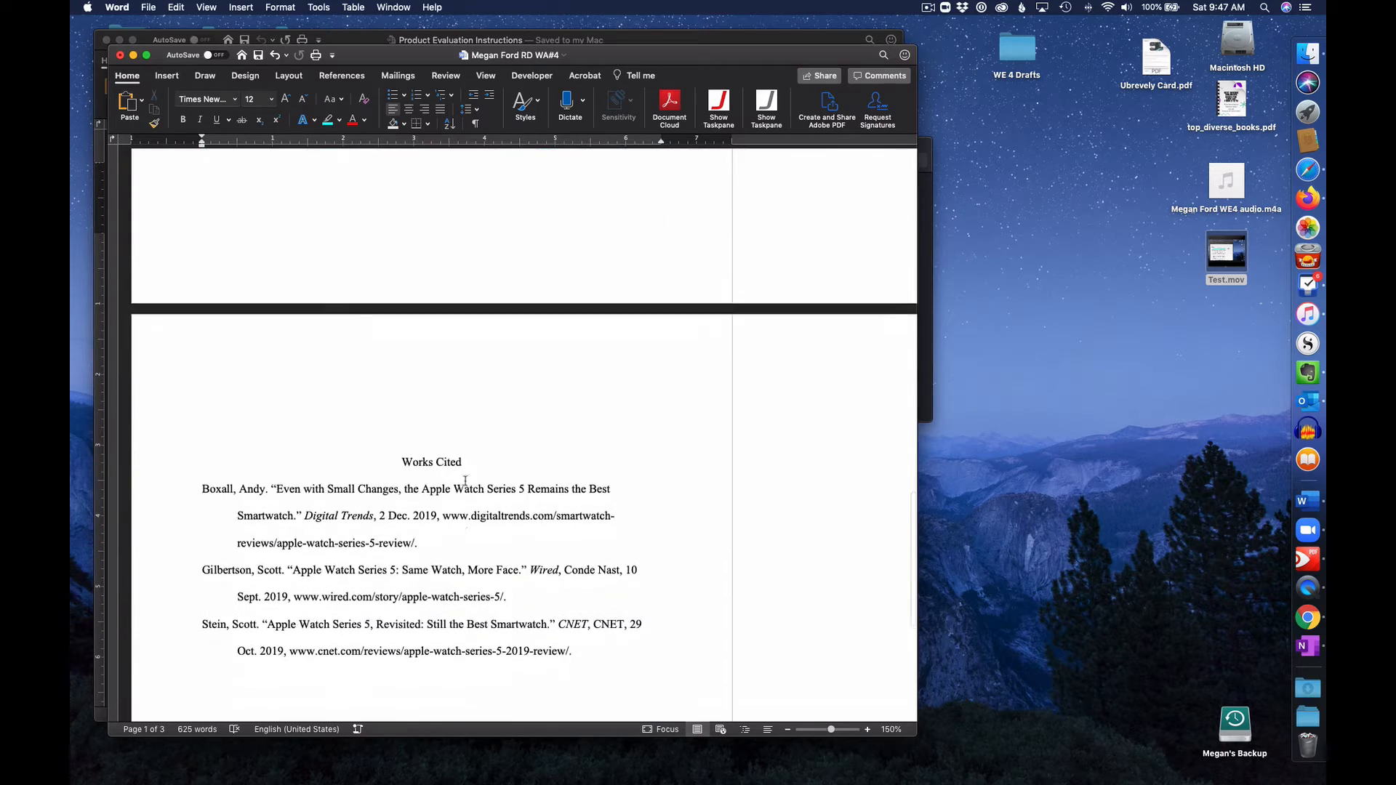
scroll(465, 482, "down", 3)
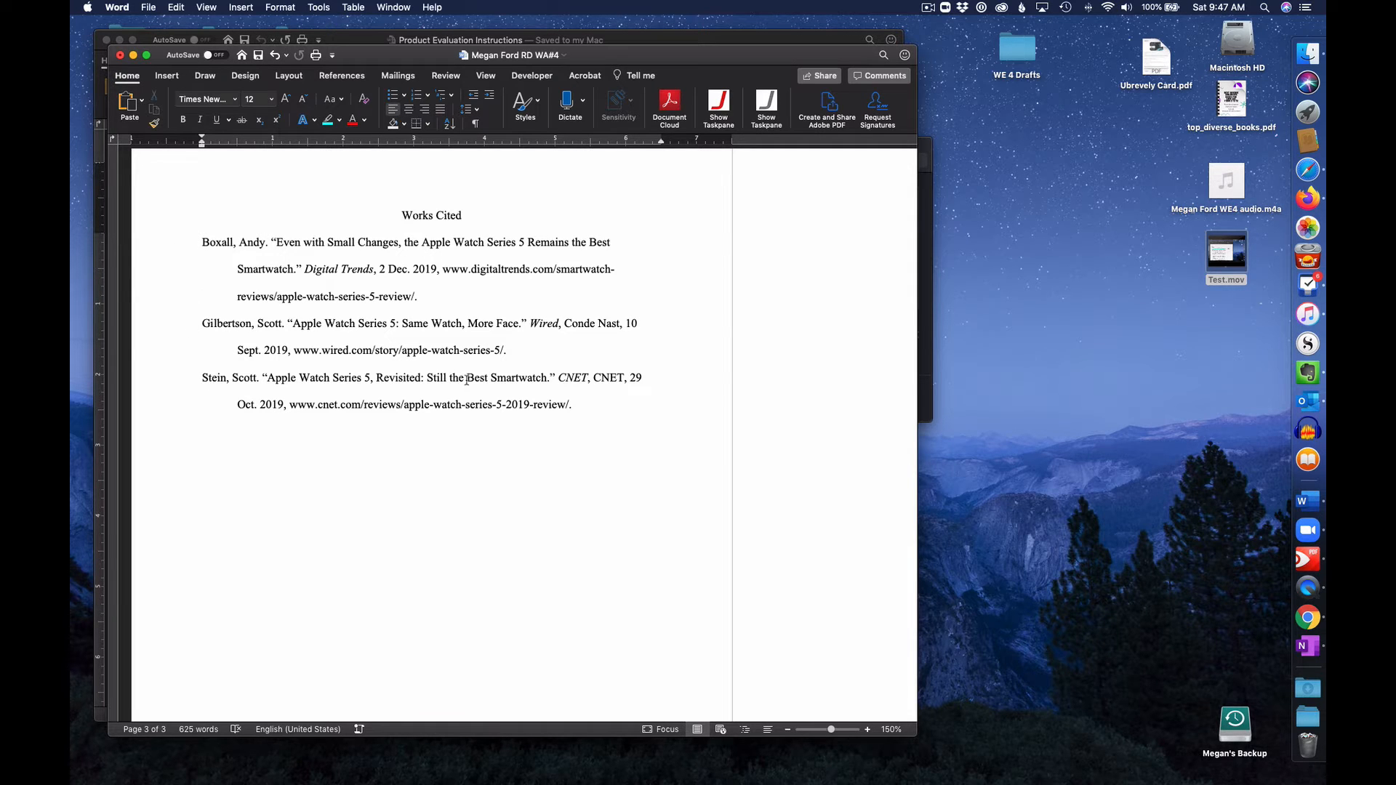
scroll(466, 379, "up", 20)
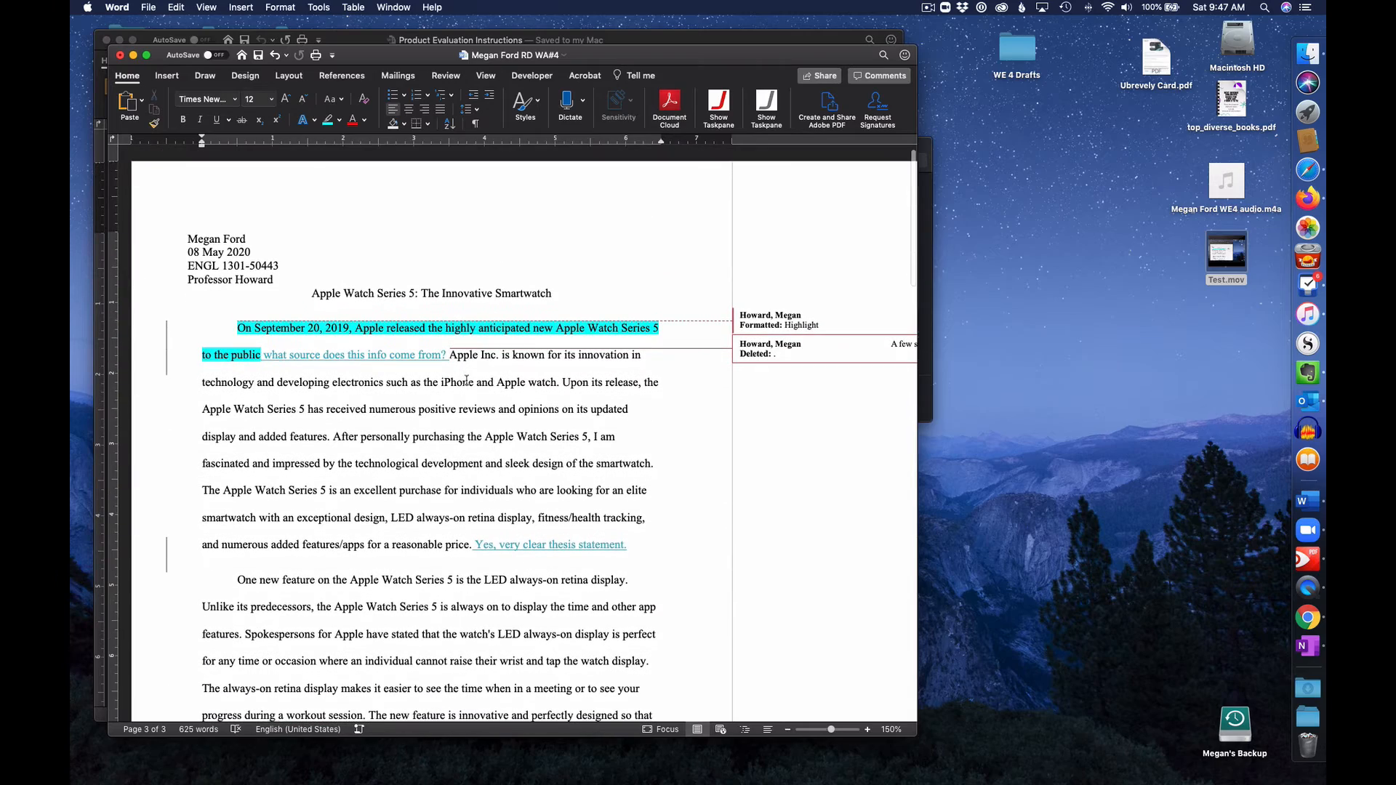
scroll(466, 379, "down", 15)
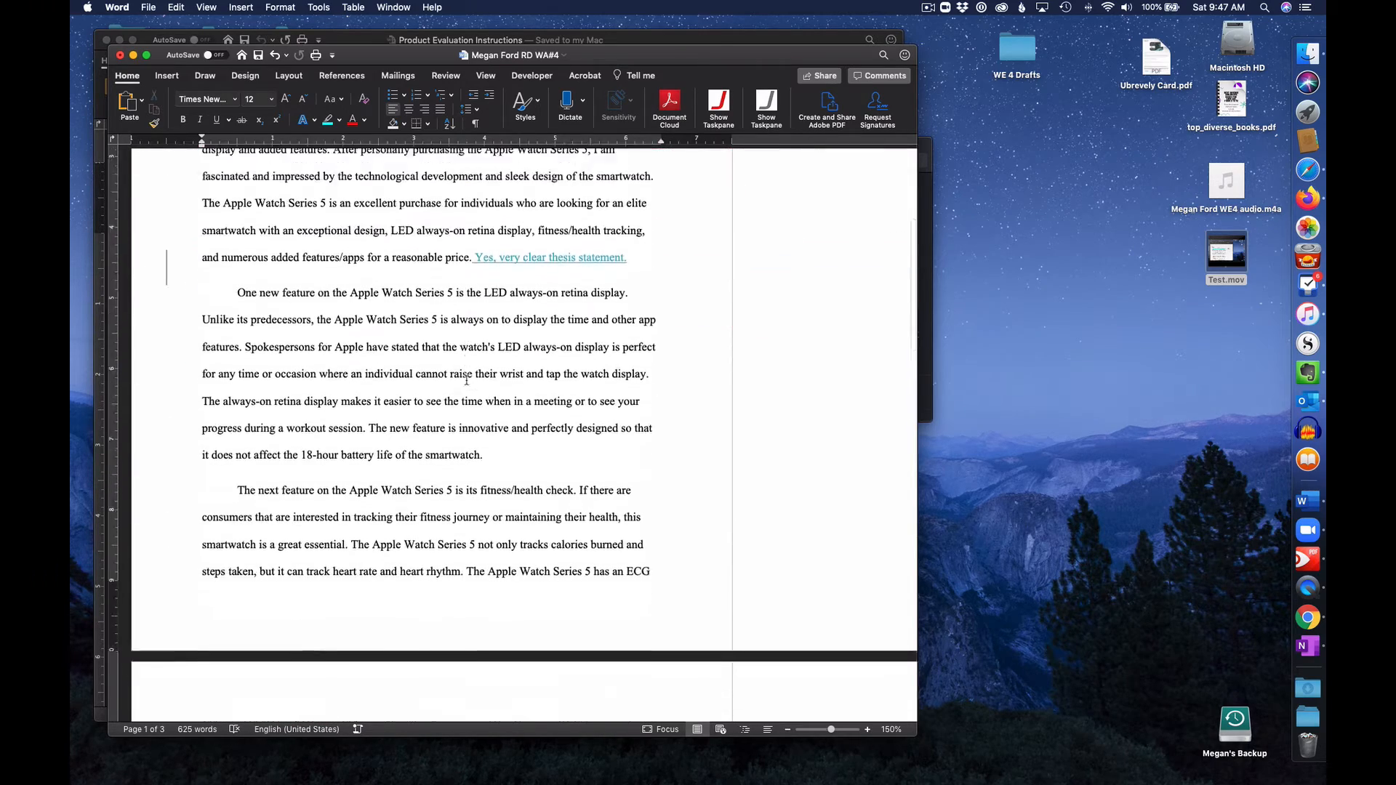
scroll(466, 379, "down", 10)
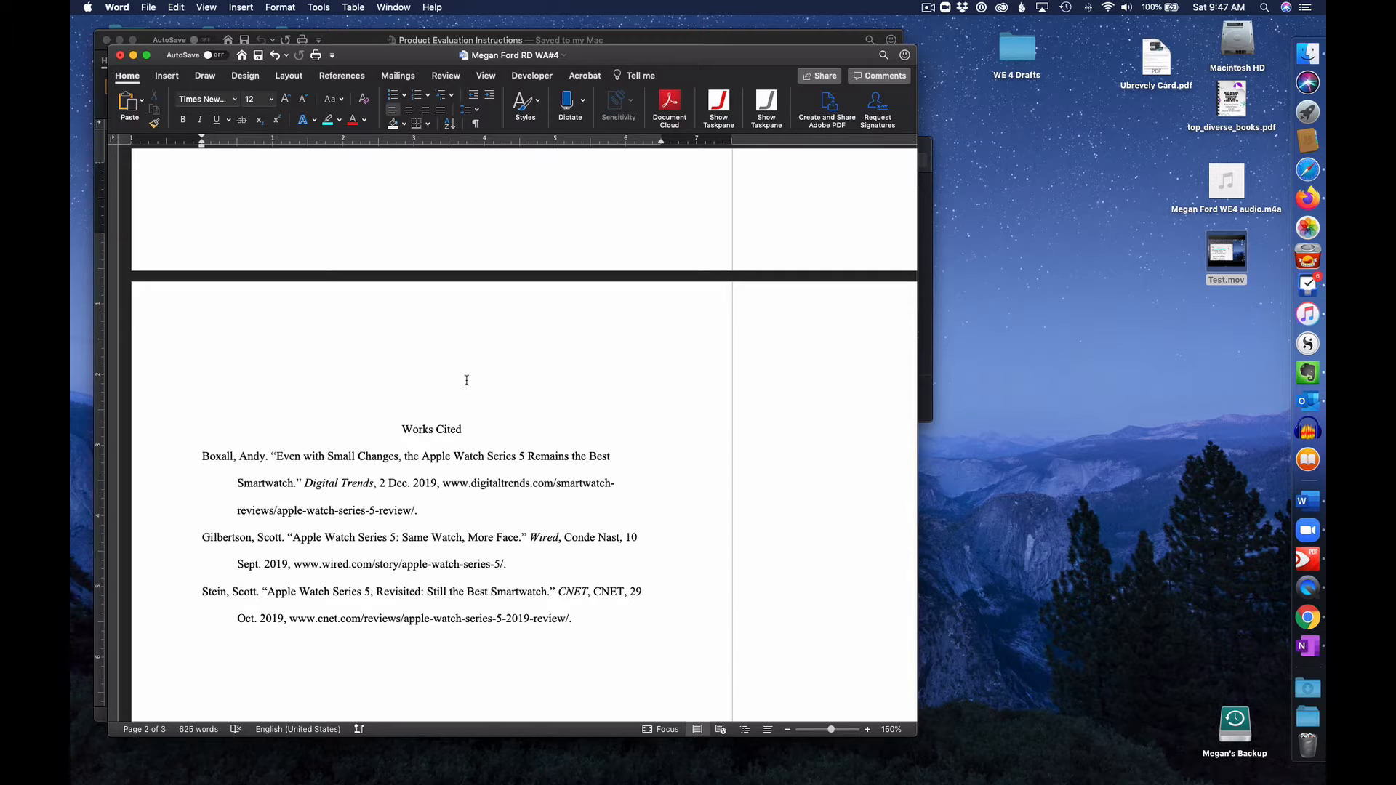
scroll(466, 380, "up", 20)
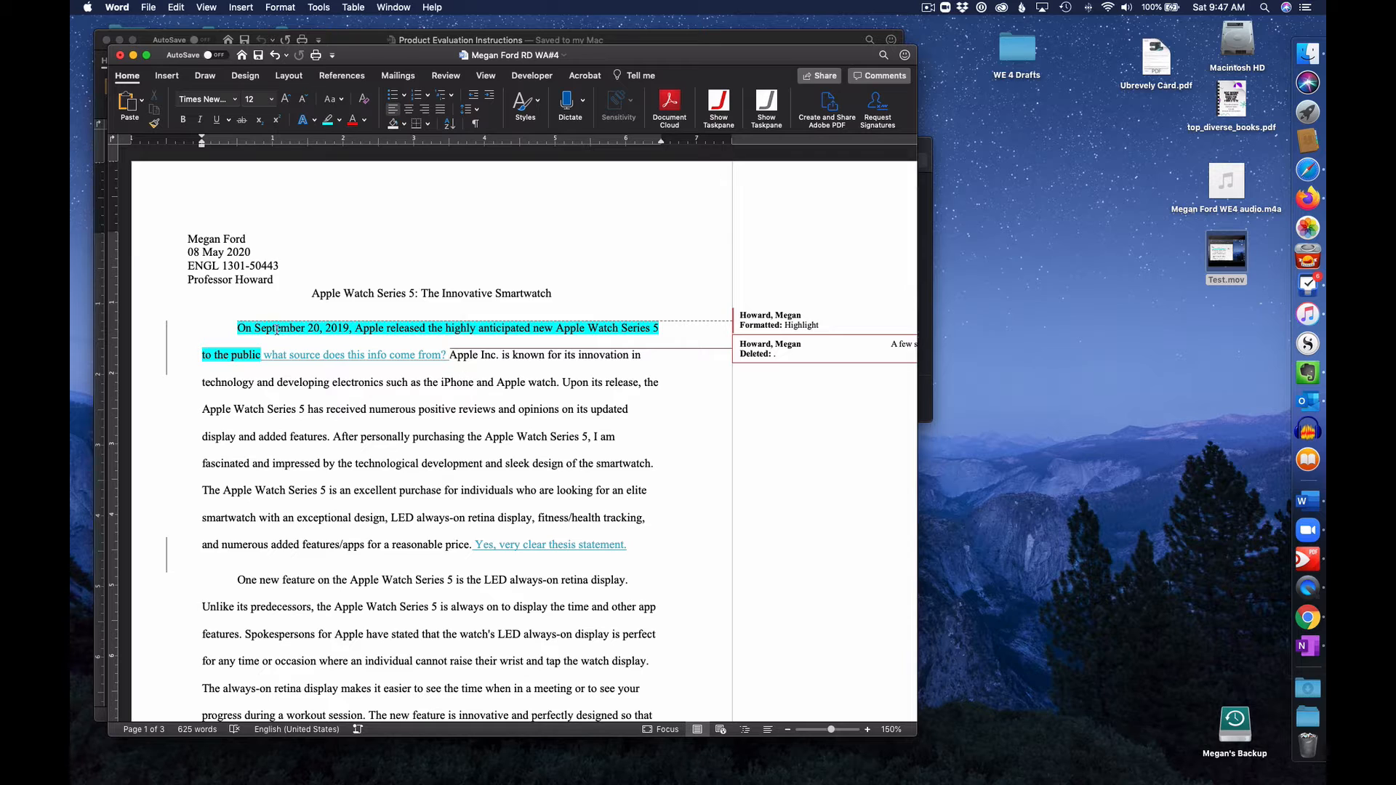
Step: Insert a parenthetical citation with the first Works Cited author's surname and a period after "to the public" in the highlighted opening sentence
mouse_move(385, 330)
mouse_move(264, 354)
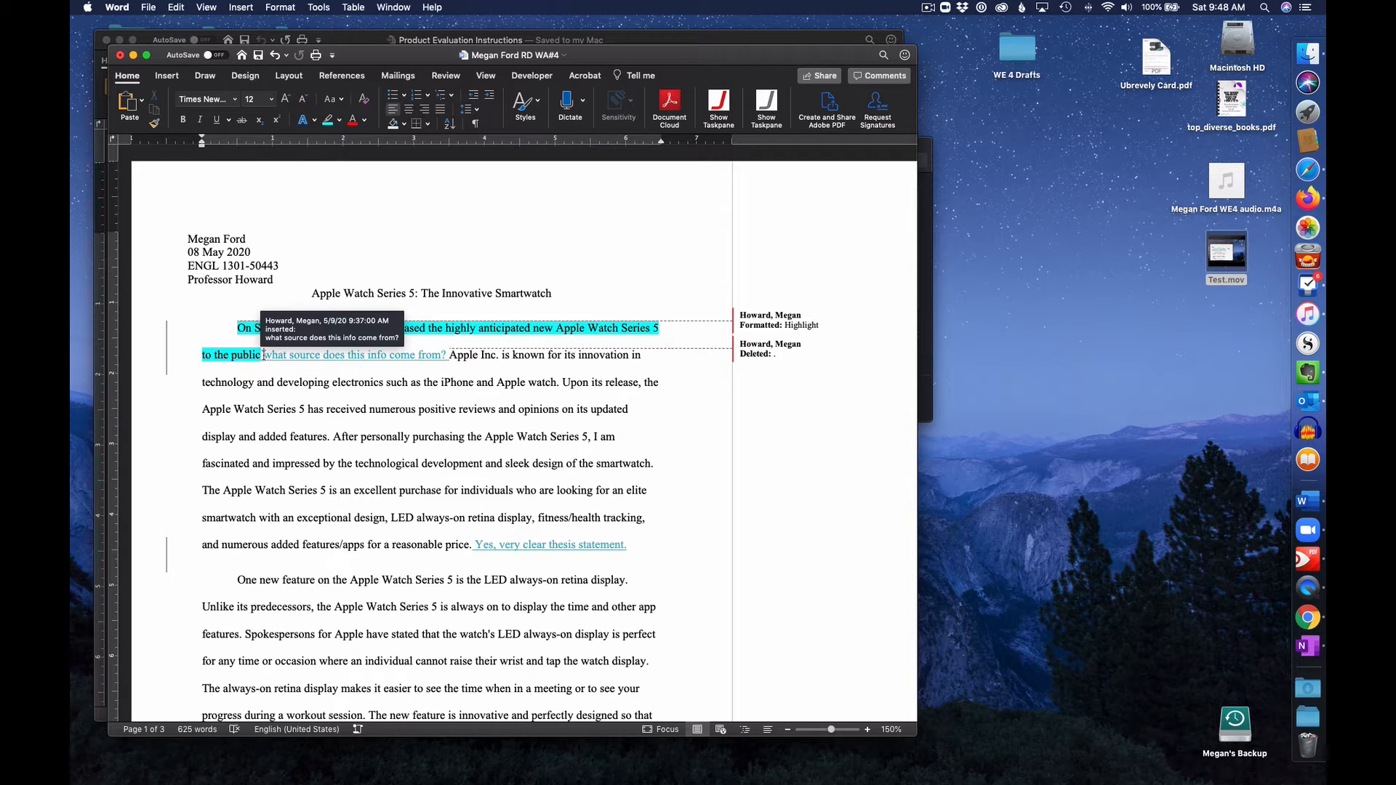
left_click(264, 355)
type("(Boxall")
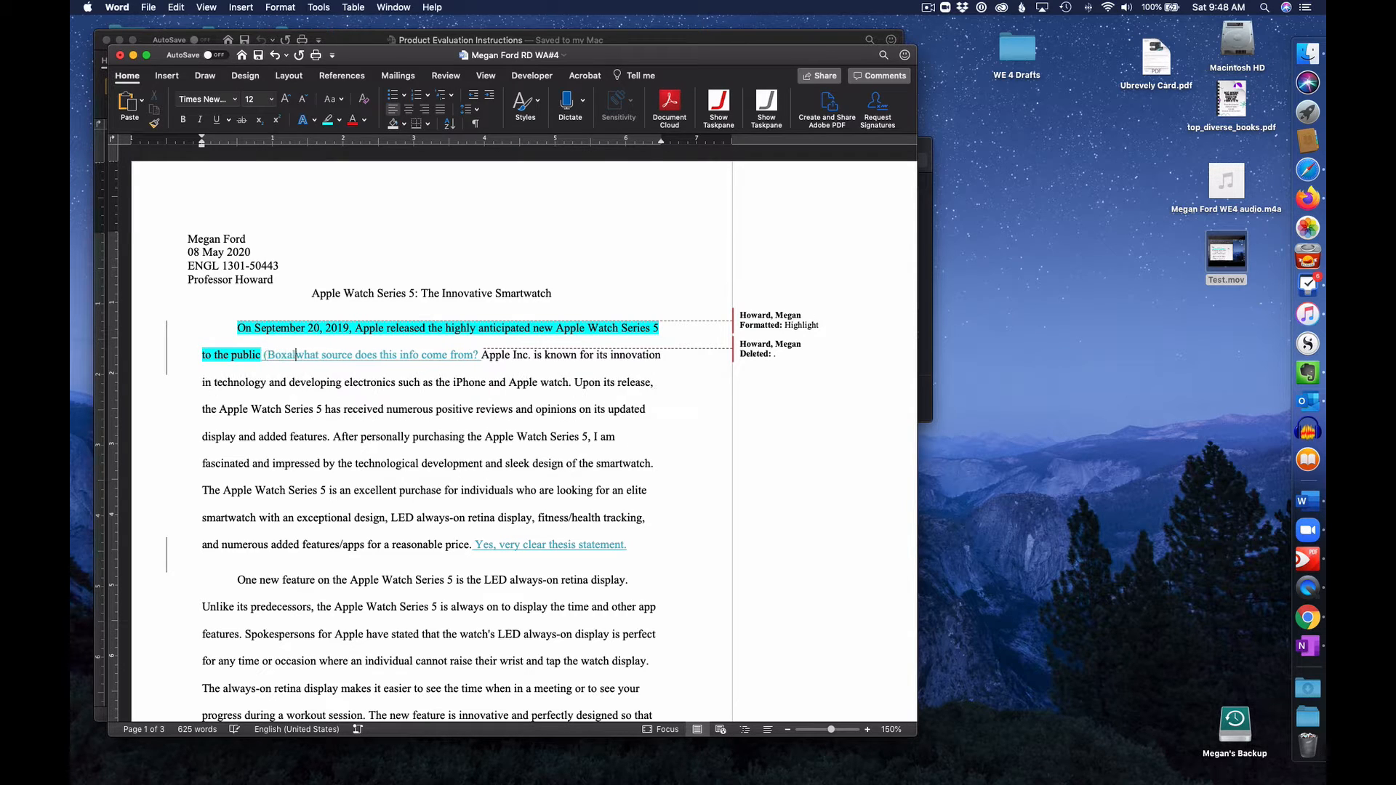
type(").")
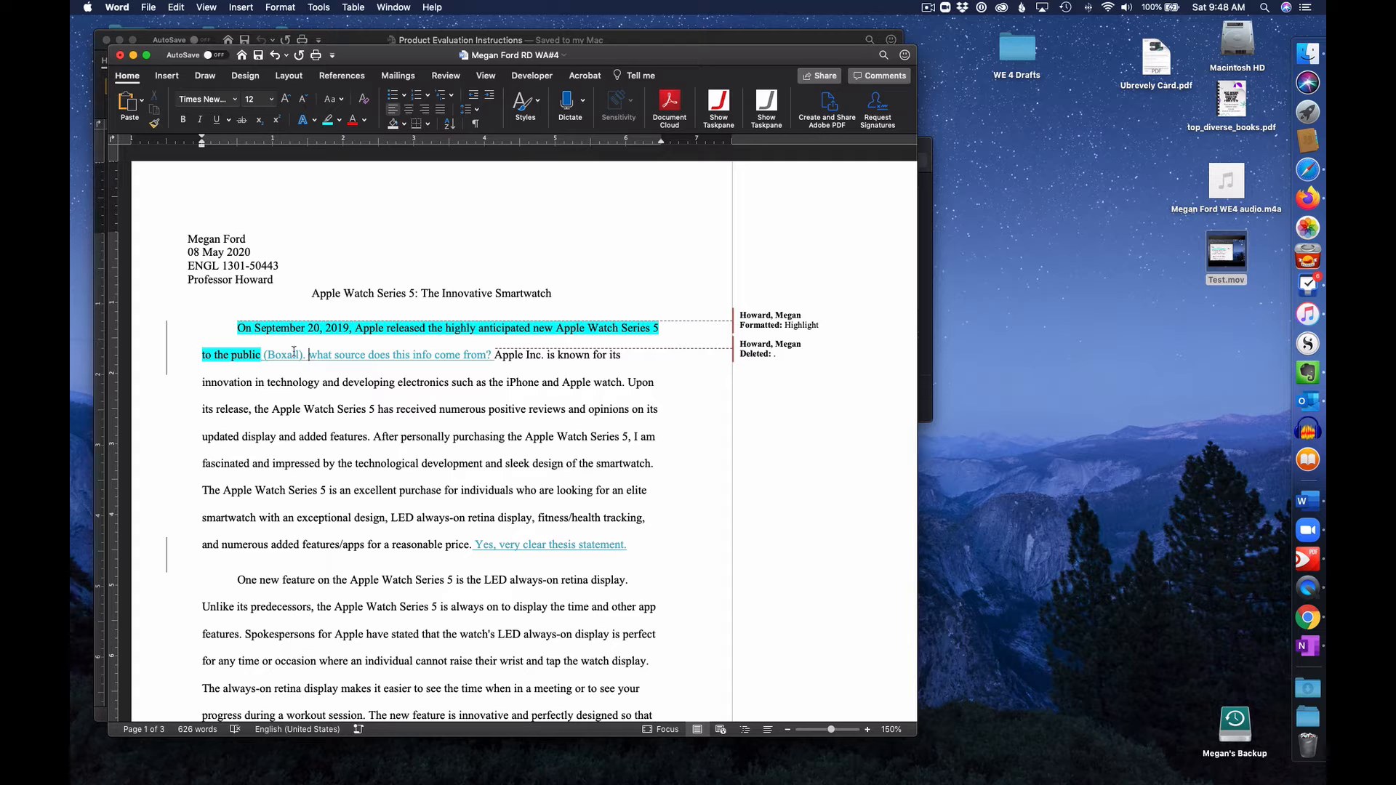
mouse_move(299, 358)
left_click(495, 354)
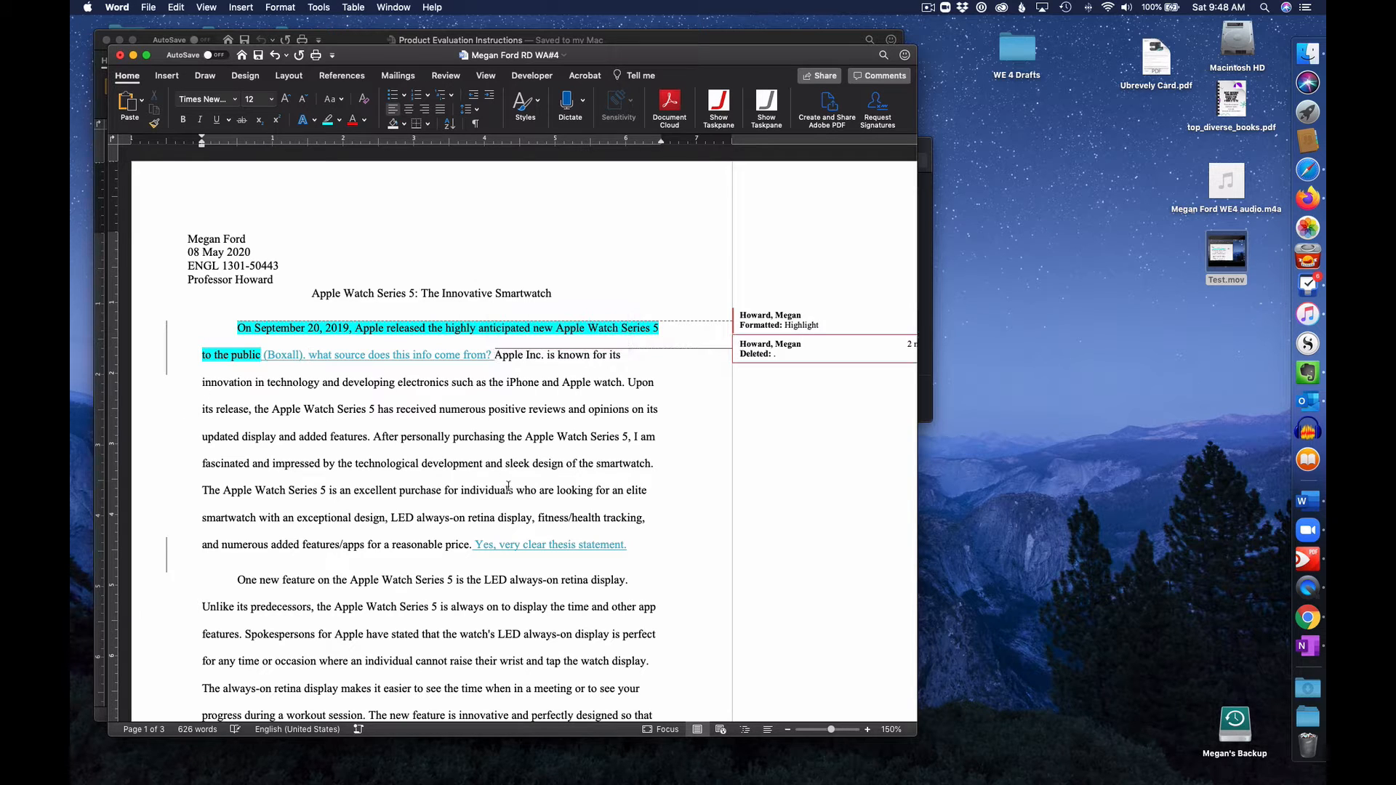
Step: Add a line below the introduction reading "According to" plus the first cited author's surname, a comma, and “quote” followed by a period
left_click(414, 563)
key("Return")
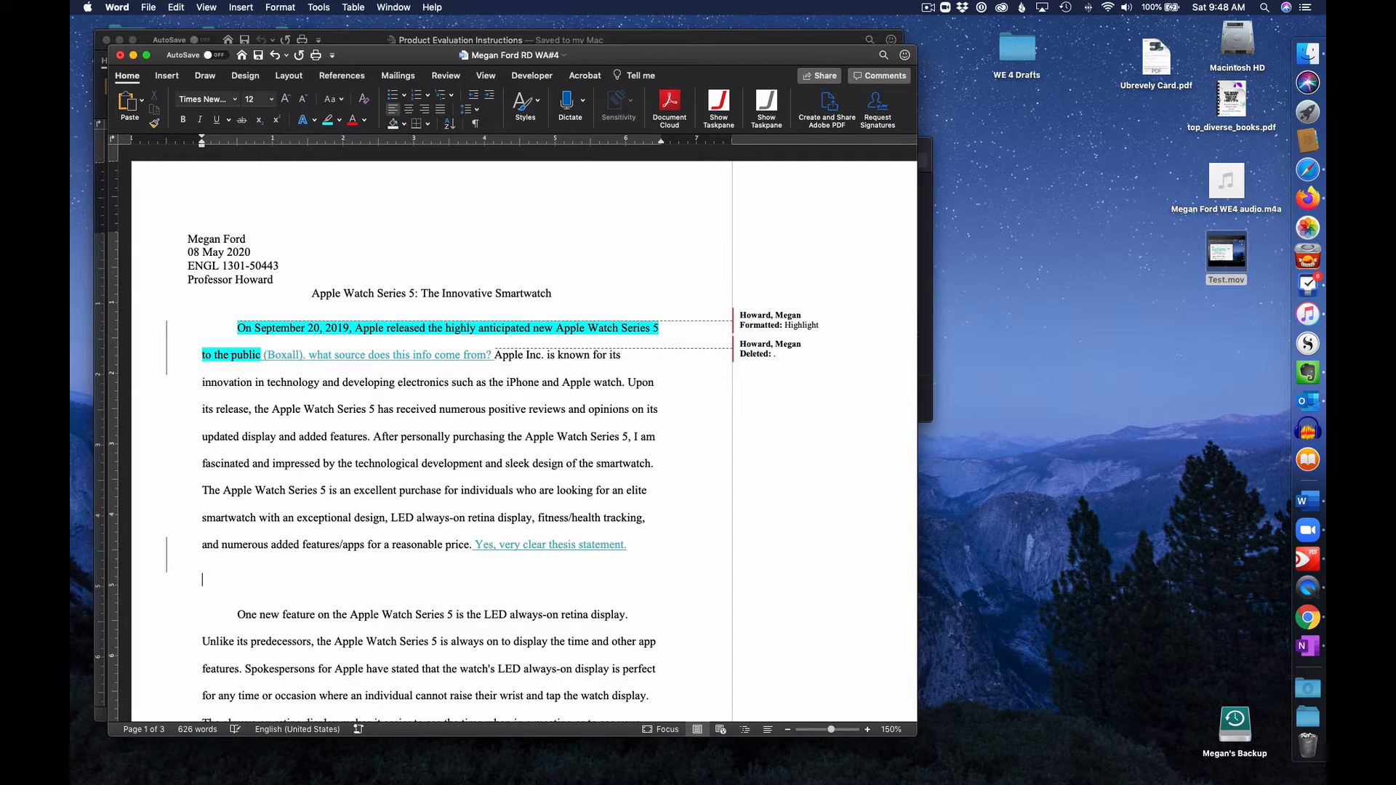
type("According to Boxall, “quote”")
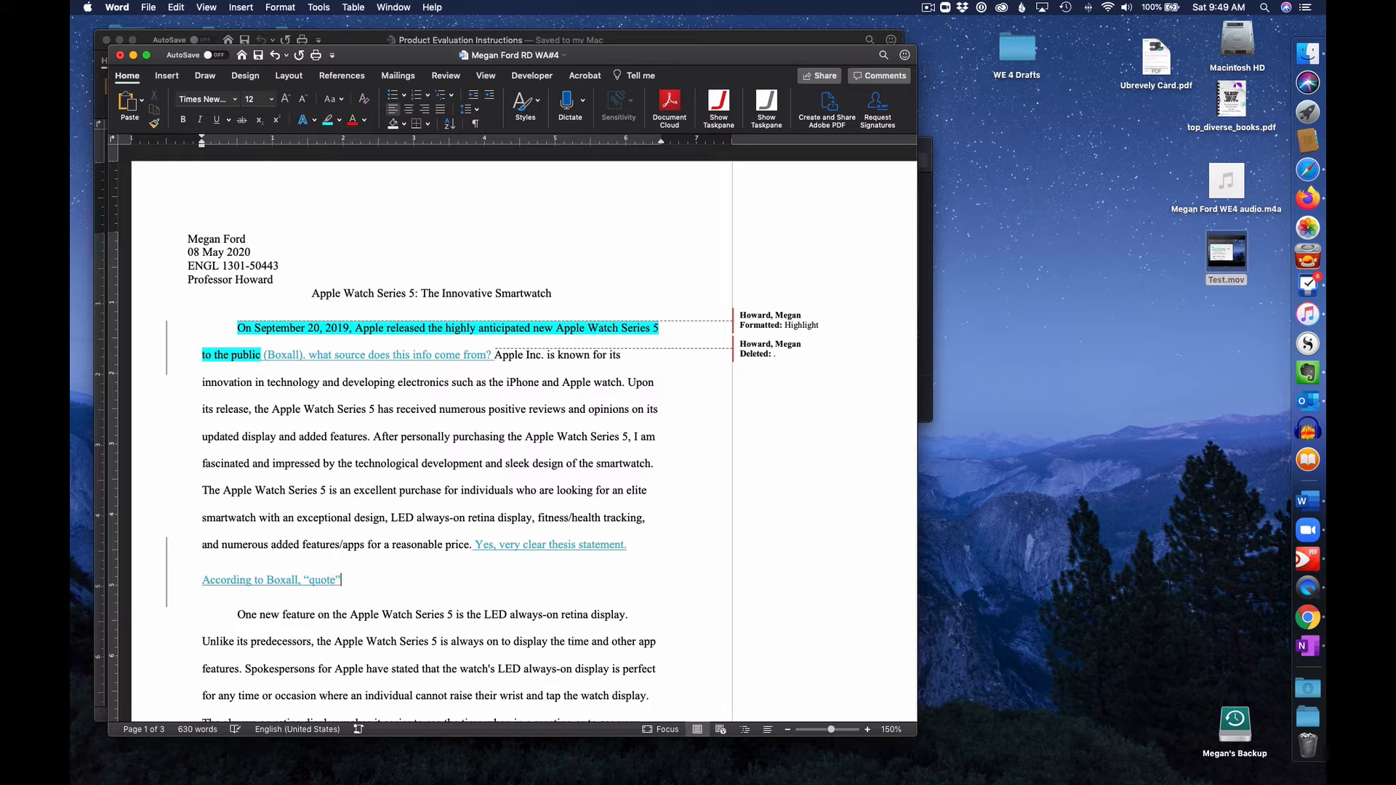
type(" (pg#)")
type(".")
key("BackSpace")
key("BackSpace")
key("BackSpace")
key("BackSpace")
key("BackSpace")
key("BackSpace")
key("BackSpace")
Step: Compare the in-text citations in the introduction and the last paragraph with the matching author entries on the Works Cited page
mouse_move(237, 325)
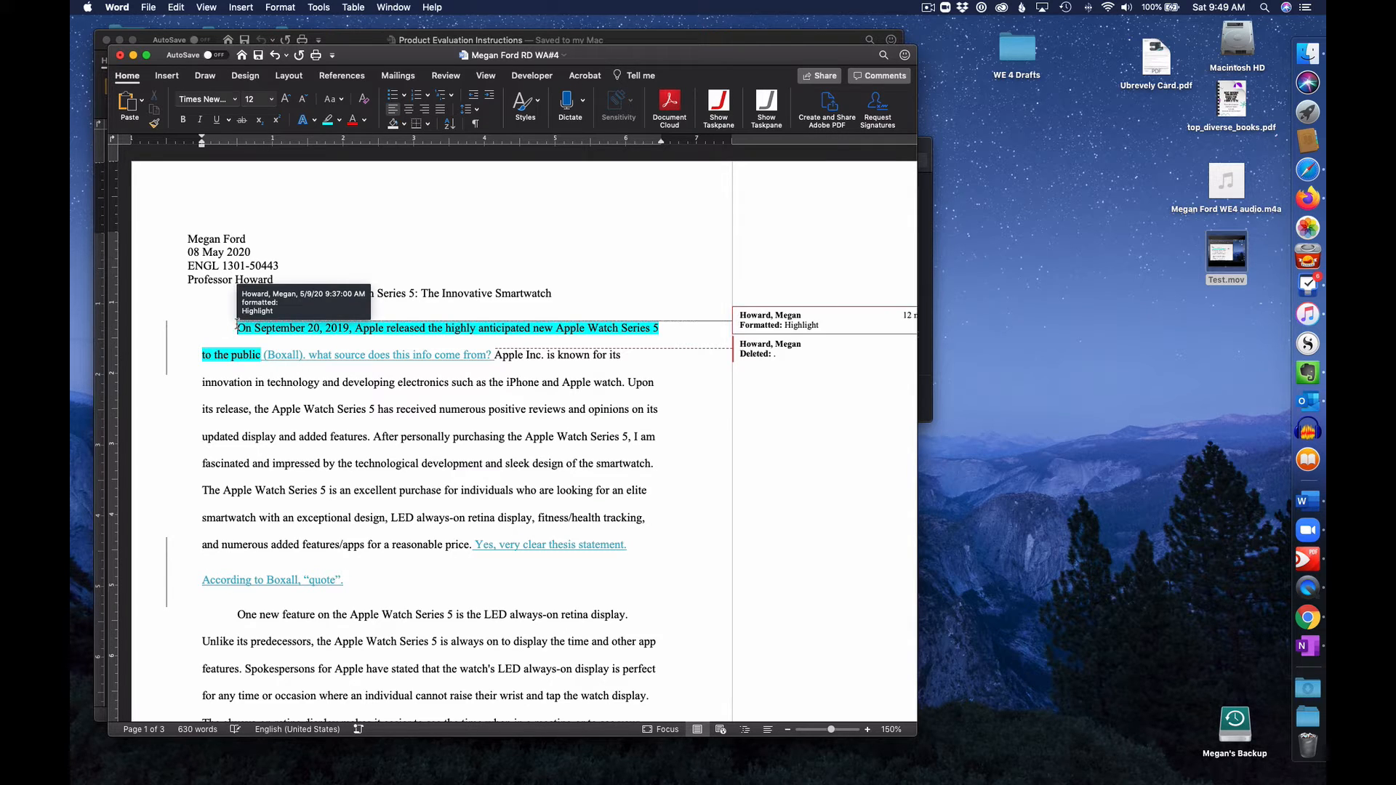
scroll(313, 478, "down", 10)
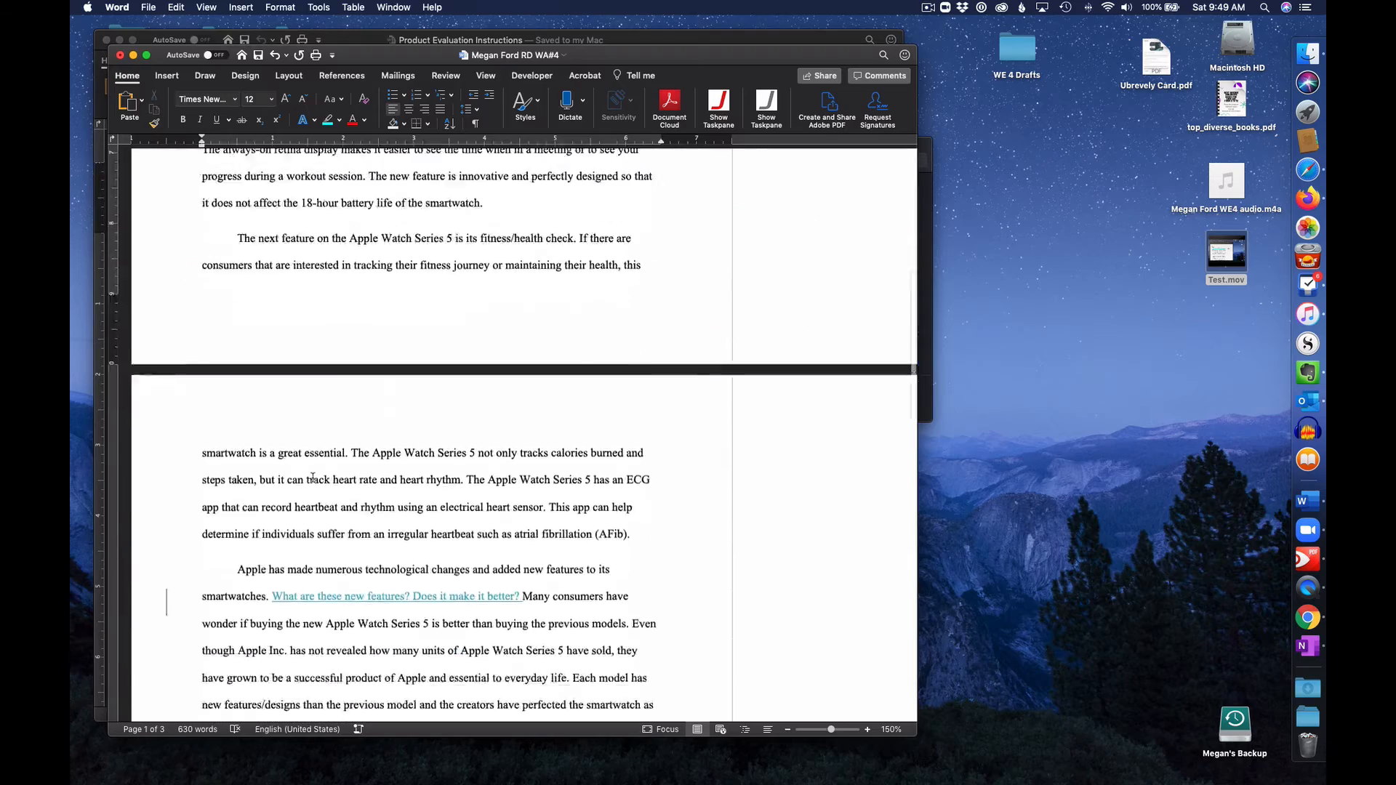
scroll(312, 478, "down", 20)
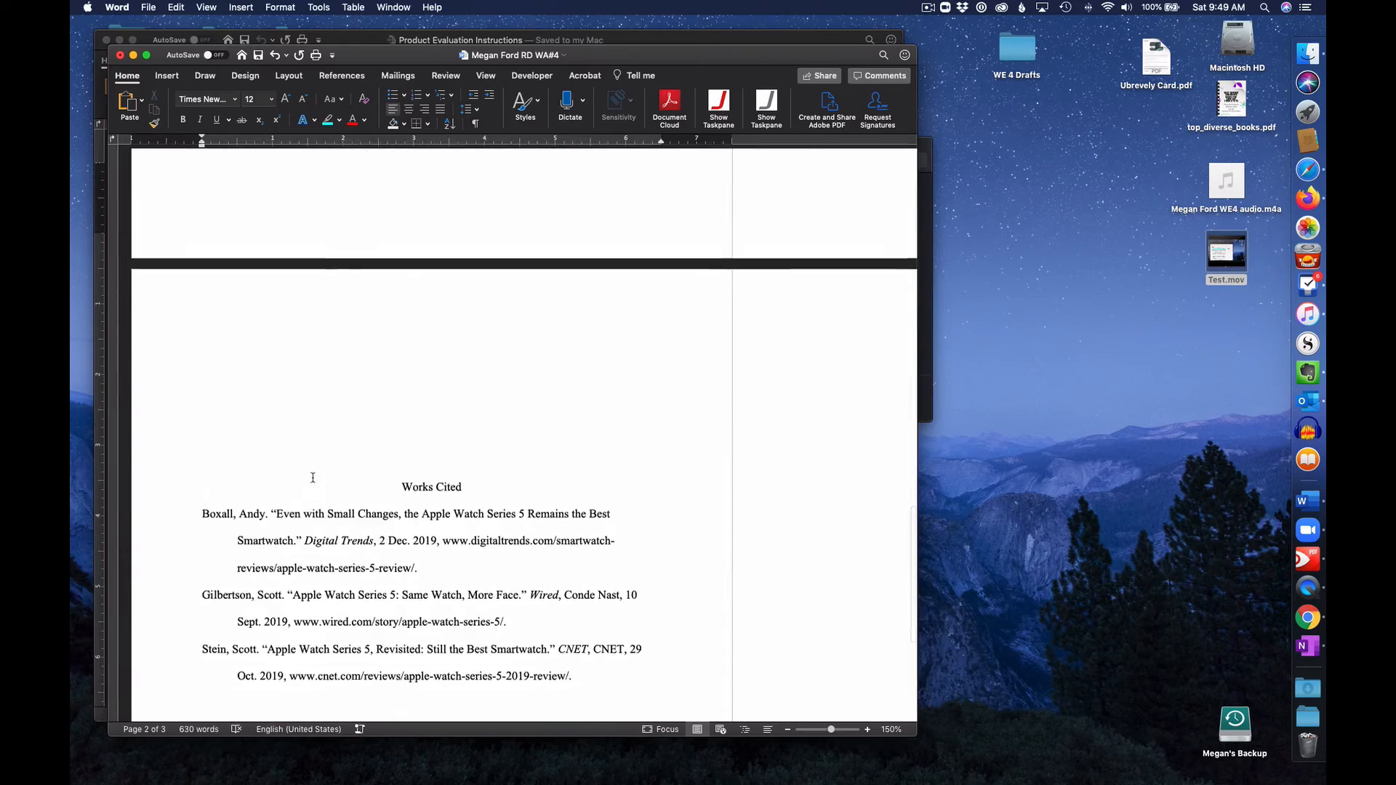
scroll(313, 478, "up", 20)
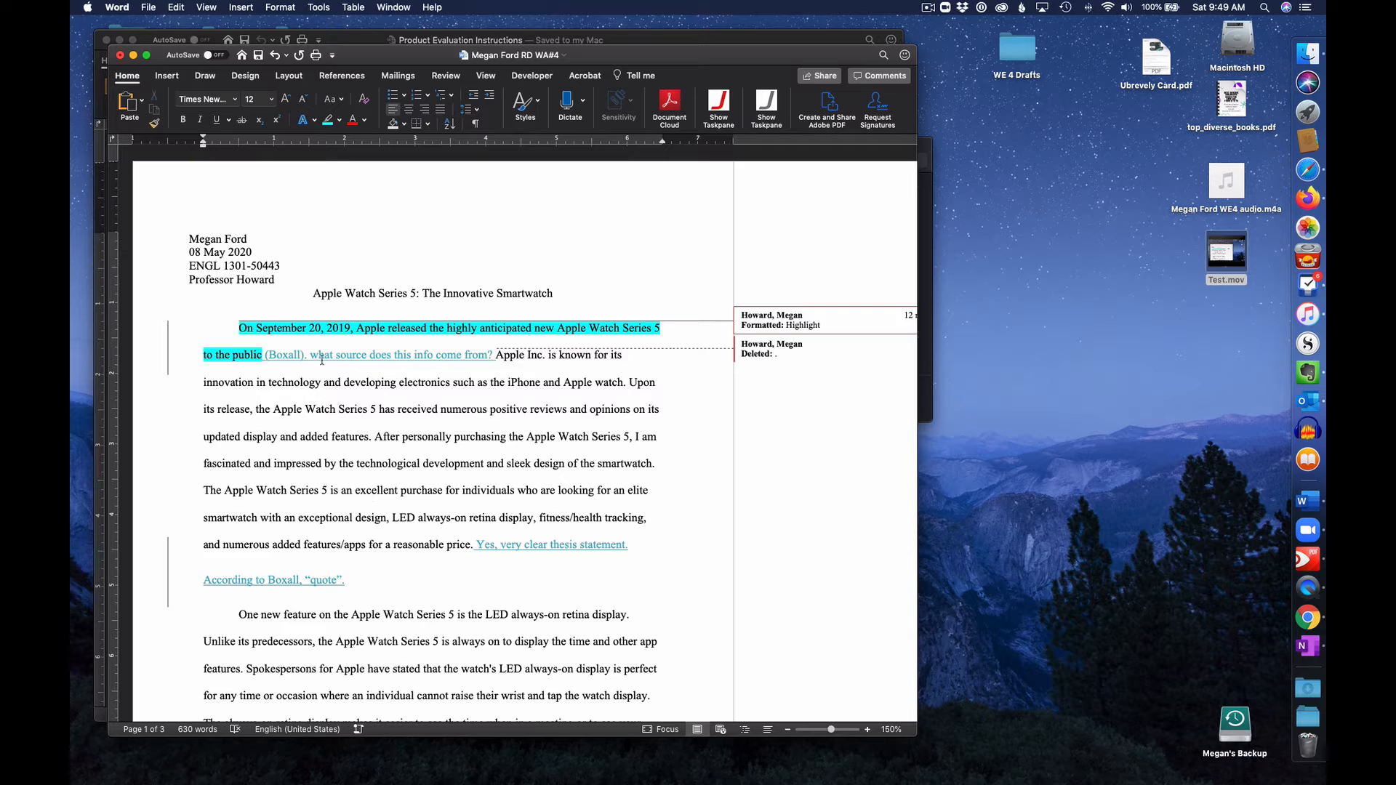
mouse_move(302, 357)
scroll(357, 451, "down", 3)
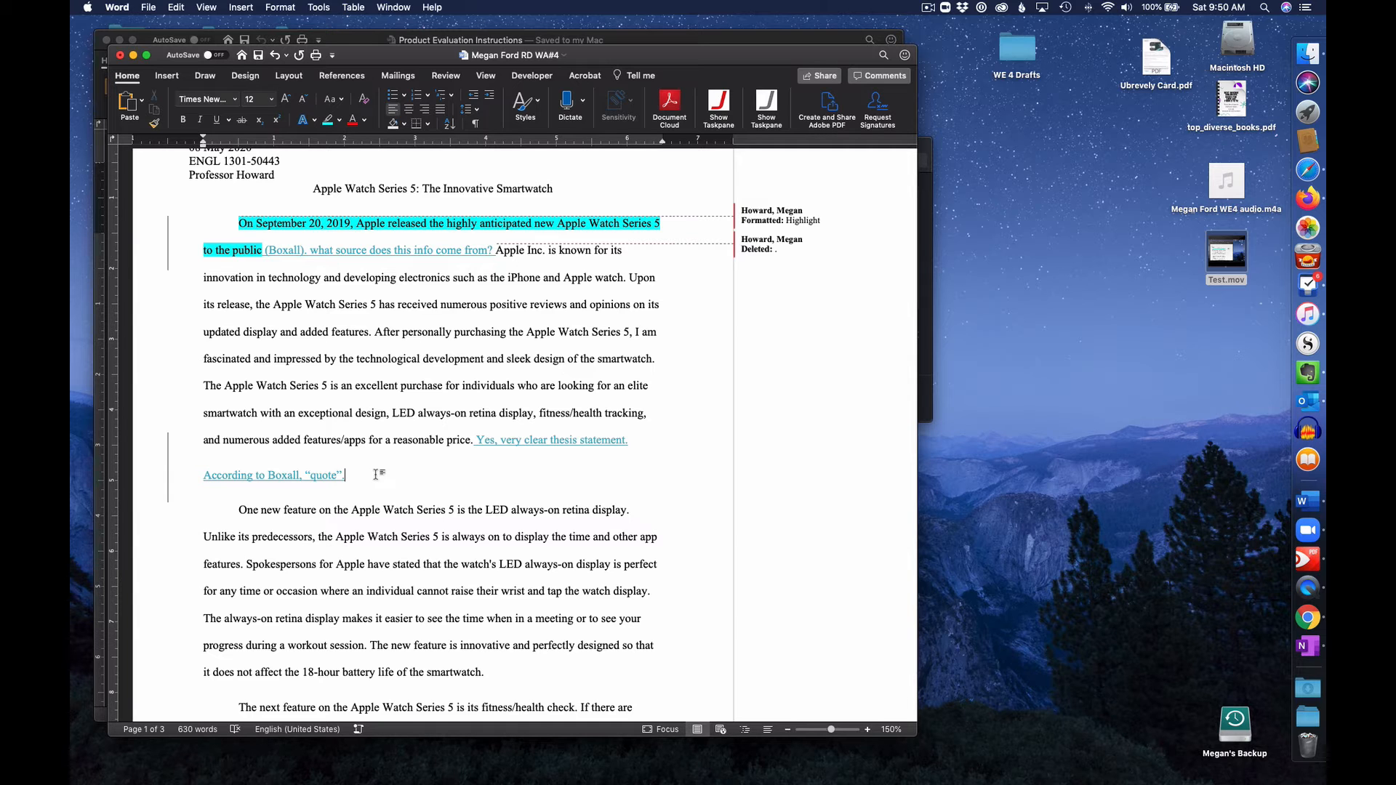
scroll(376, 474, "down", 15)
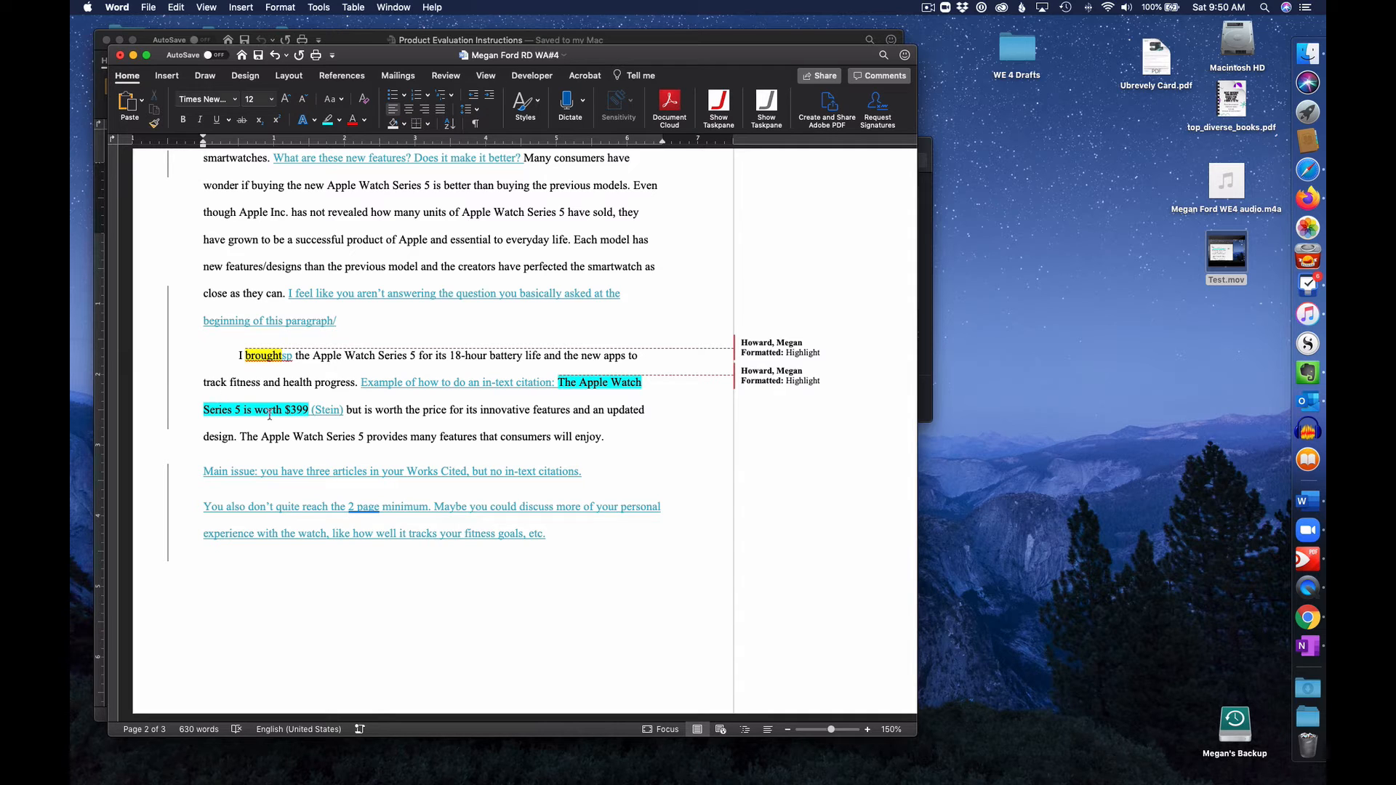
mouse_move(318, 410)
scroll(368, 414, "down", 10)
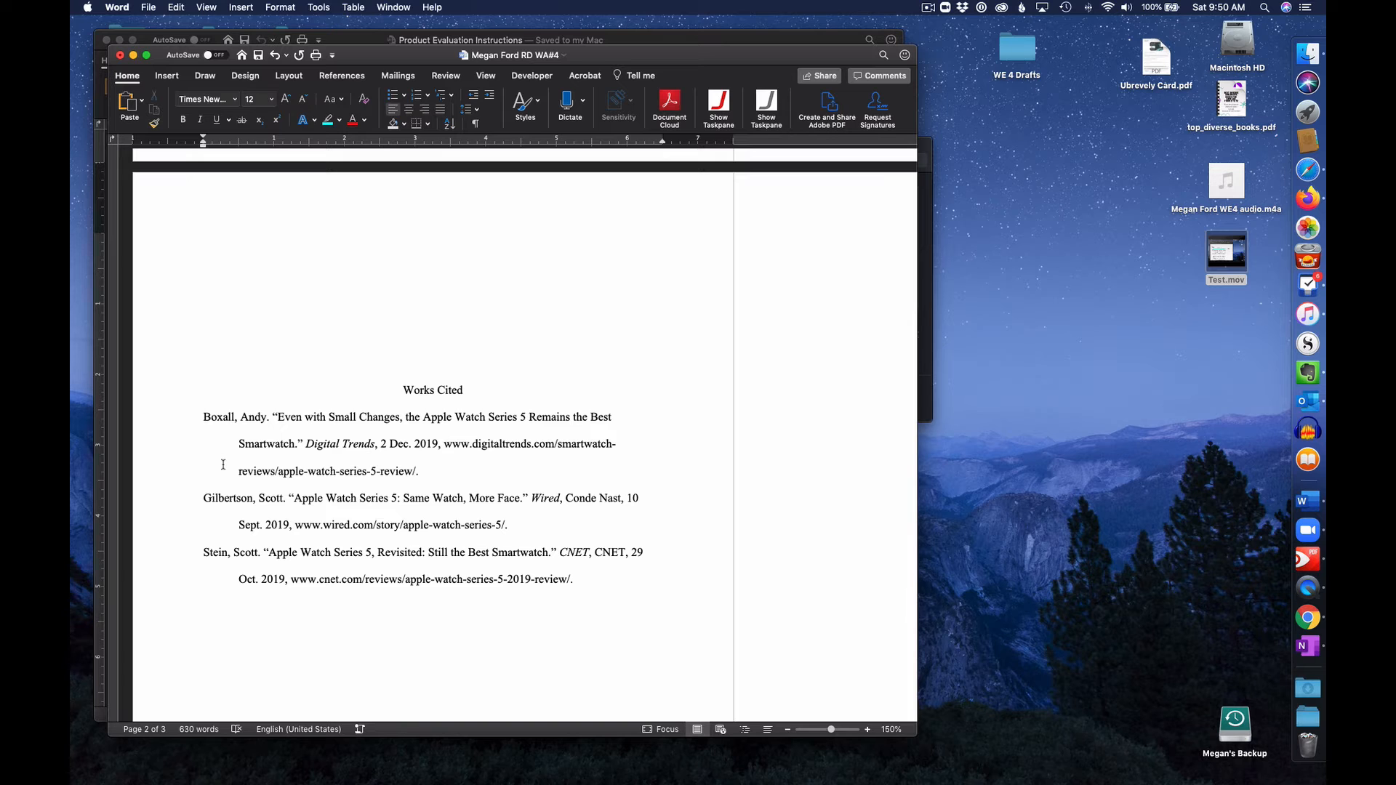
scroll(215, 424, "up", 10)
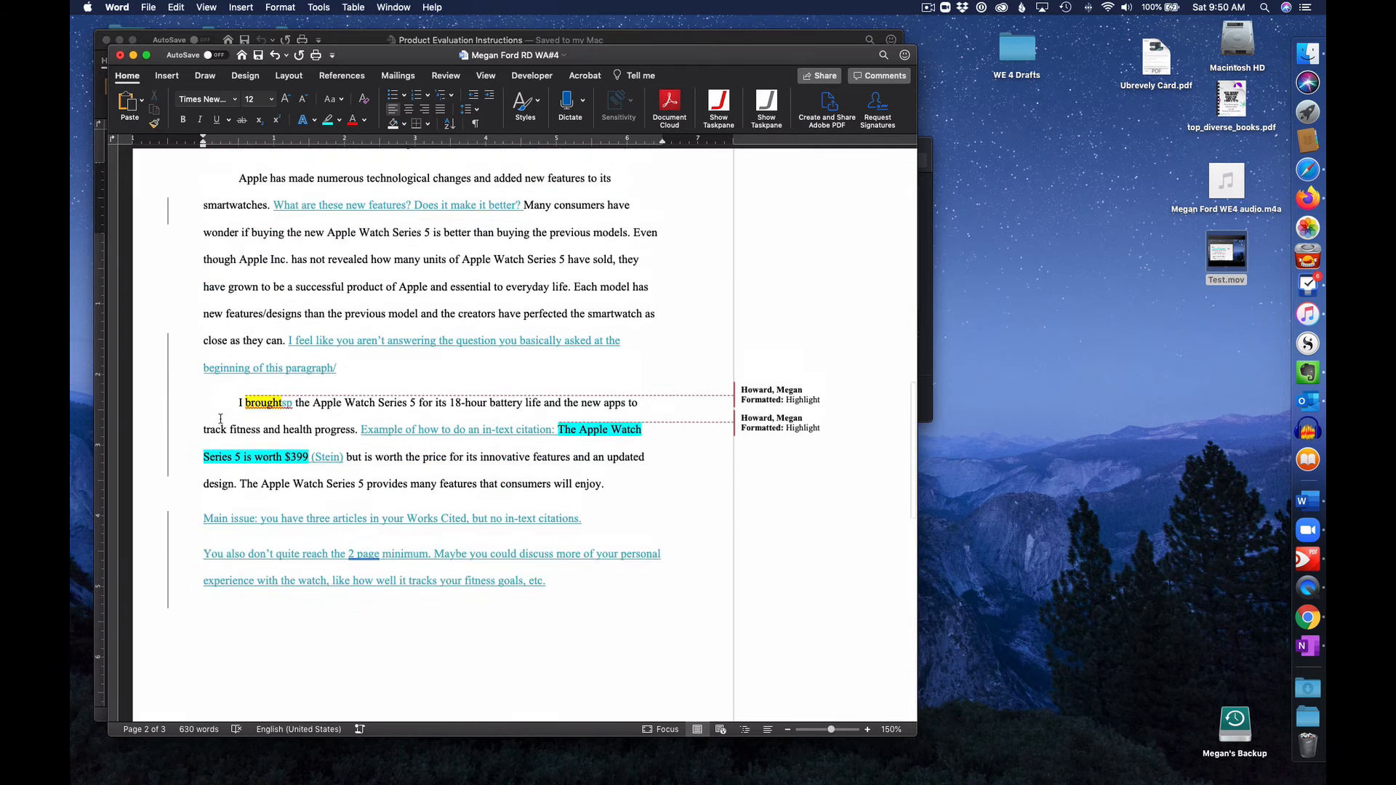
scroll(353, 598, "down", 10)
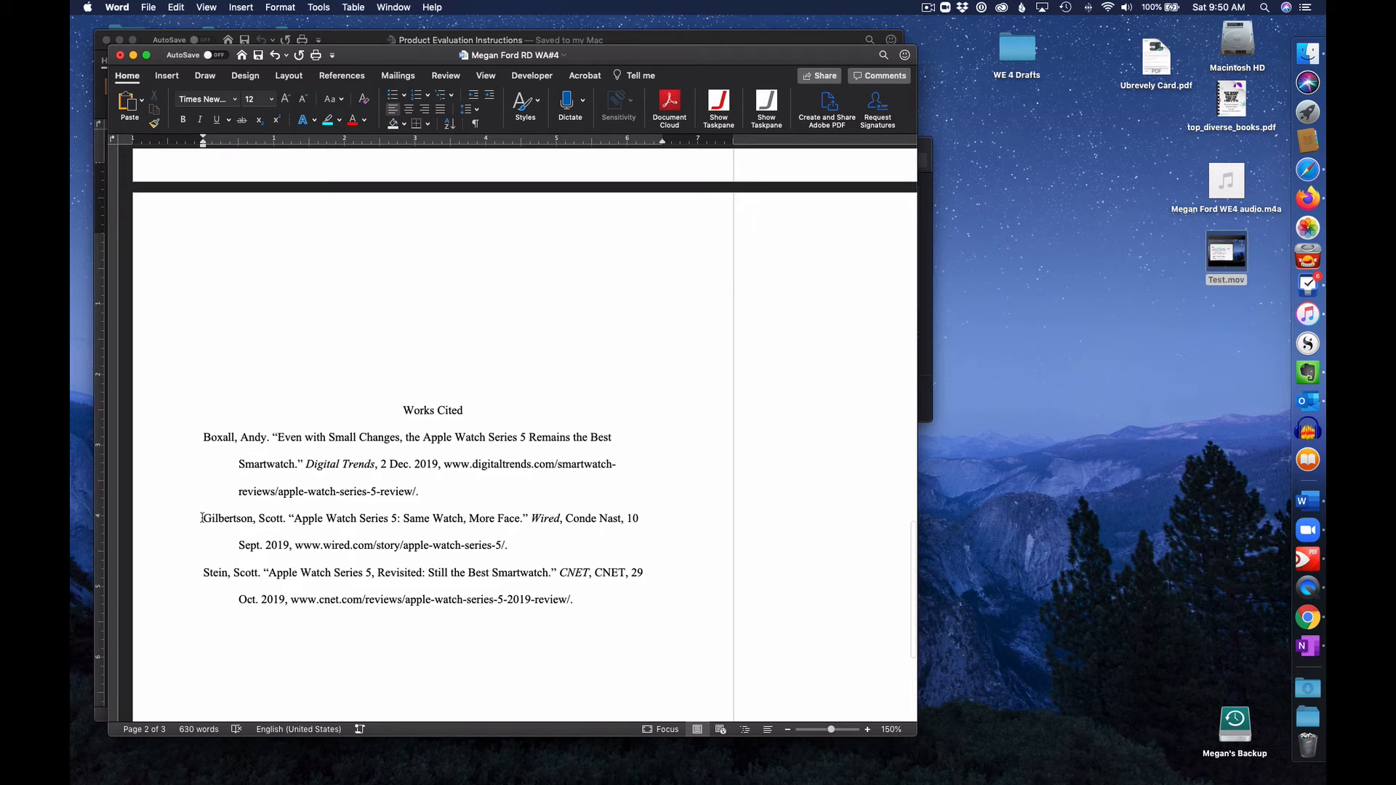
scroll(308, 420, "up", 7)
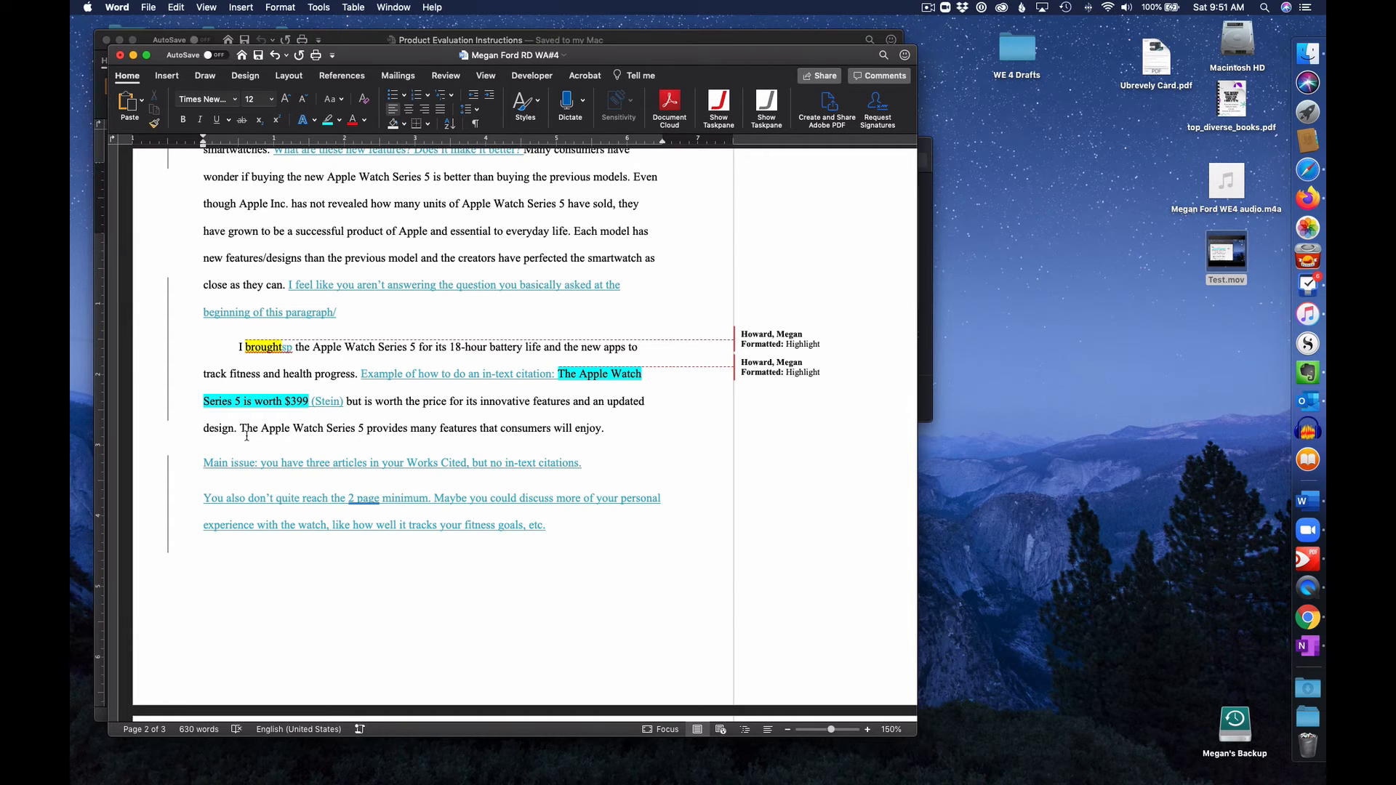
scroll(246, 435, "up", 5)
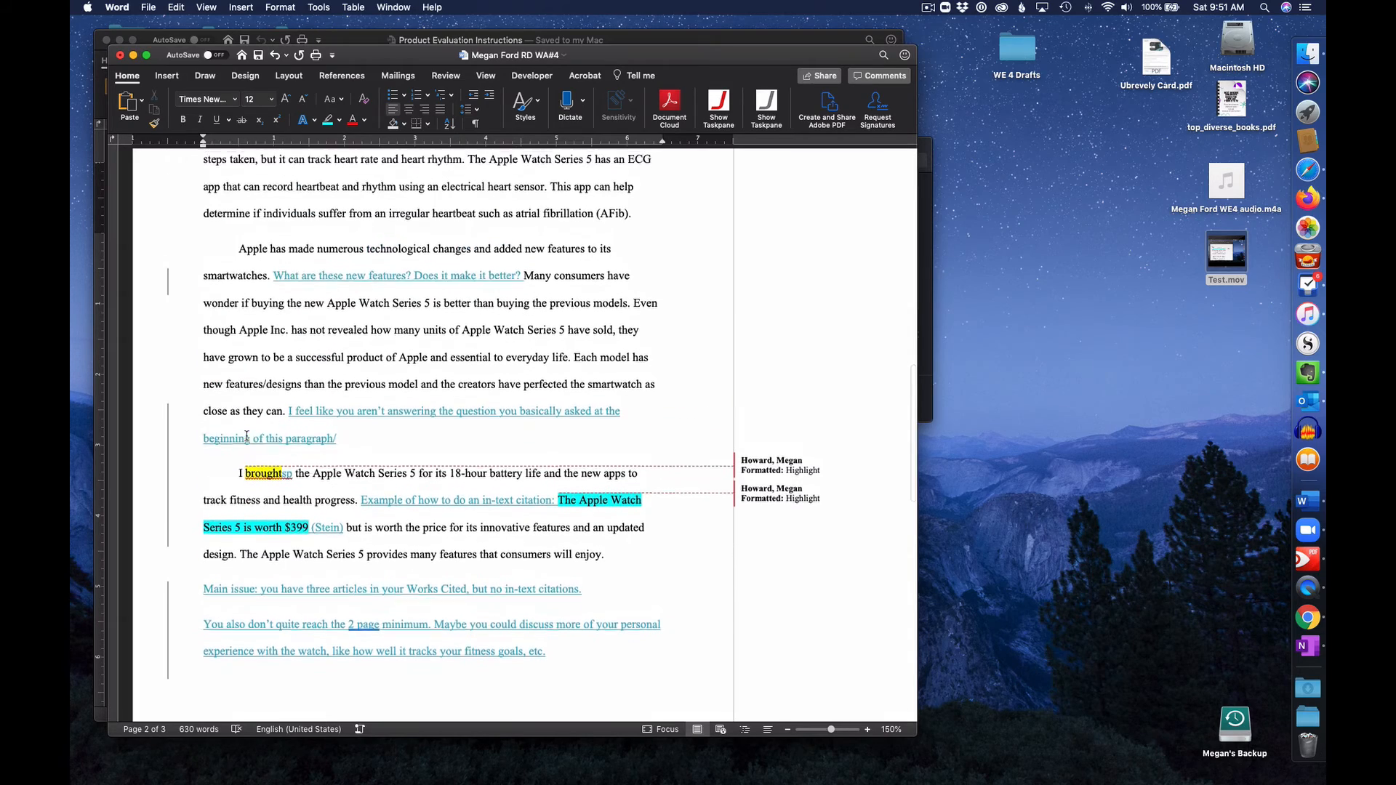
scroll(246, 436, "up", 15)
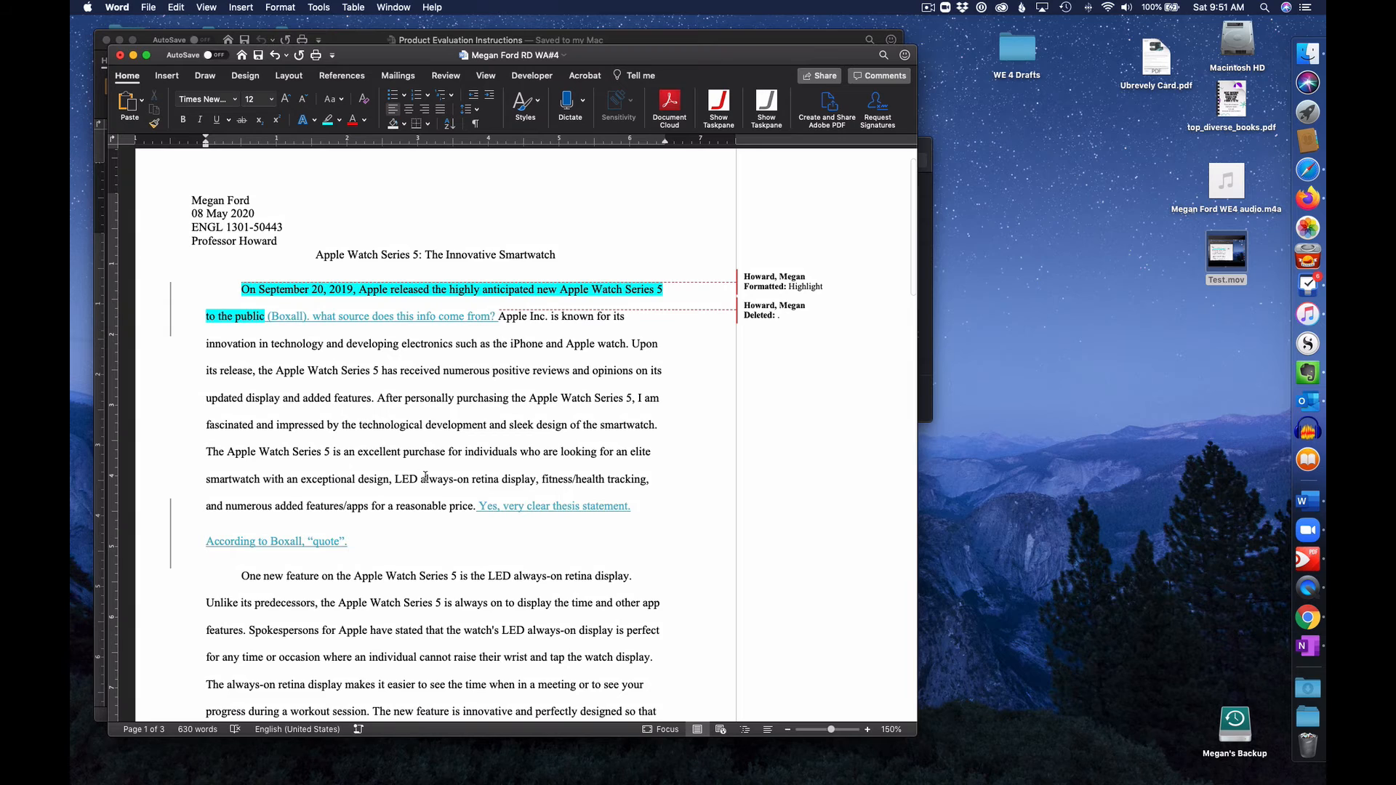
Step: Add another line below the quote example reading "Some sources say paraphrase" with the first cited author's surname in parentheses and a period
key("Return")
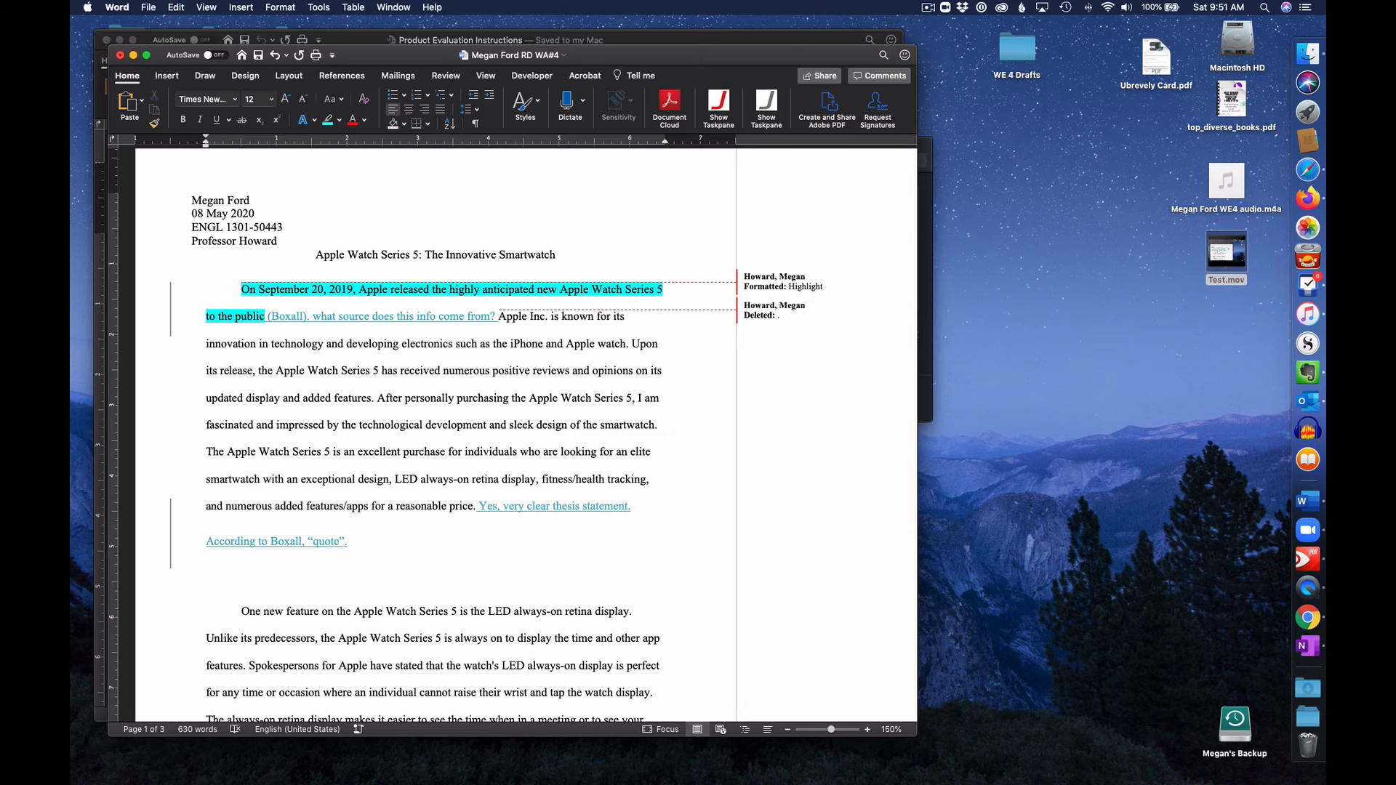
type("Some sou")
type("rces say, ")
type("\"quot")
key("BackSpace")
key("BackSpace")
key("BackSpace")
key("BackSpace")
key("BackSpace")
key("BackSpace")
type("paraphrase")
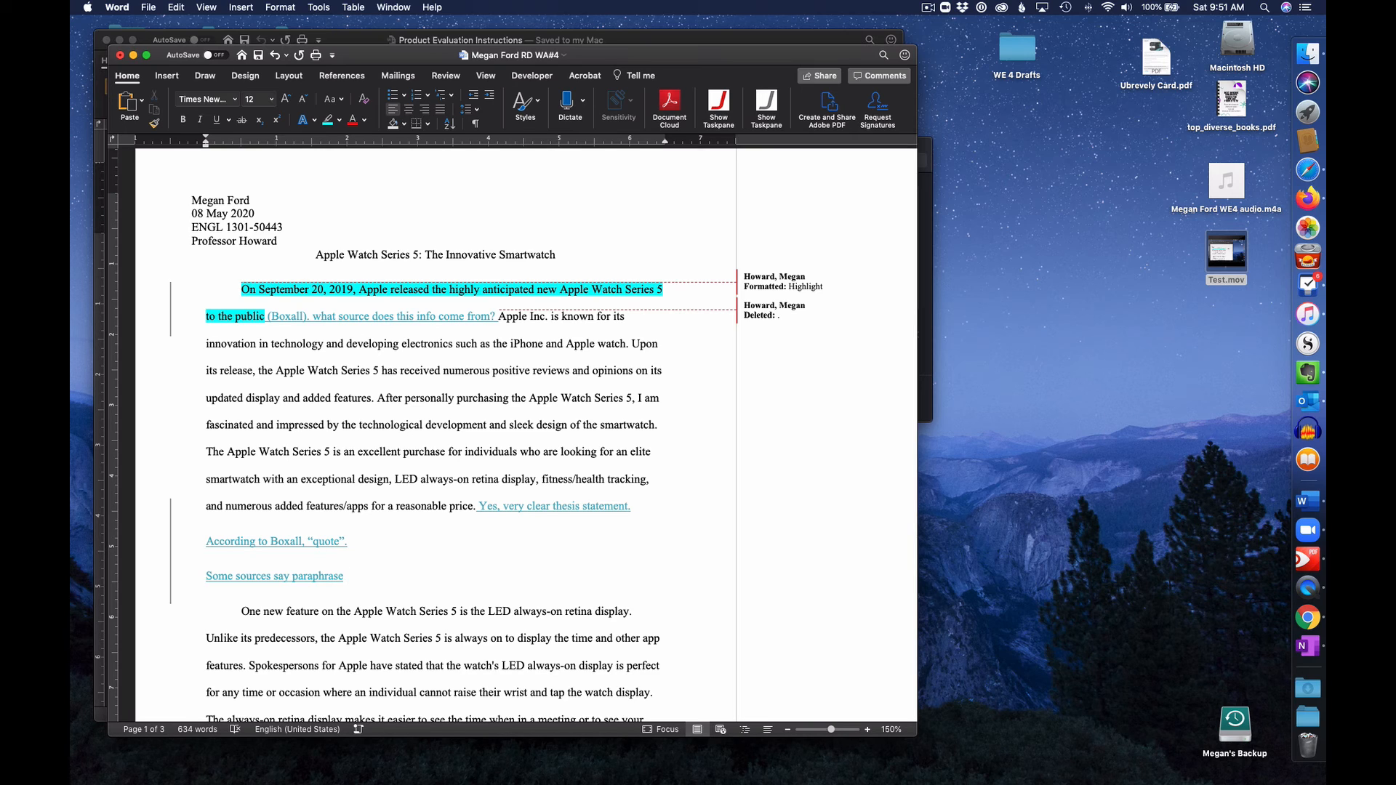
type("(Boxall).")
scroll(422, 558, "down", 15)
scroll(423, 558, "up", 20)
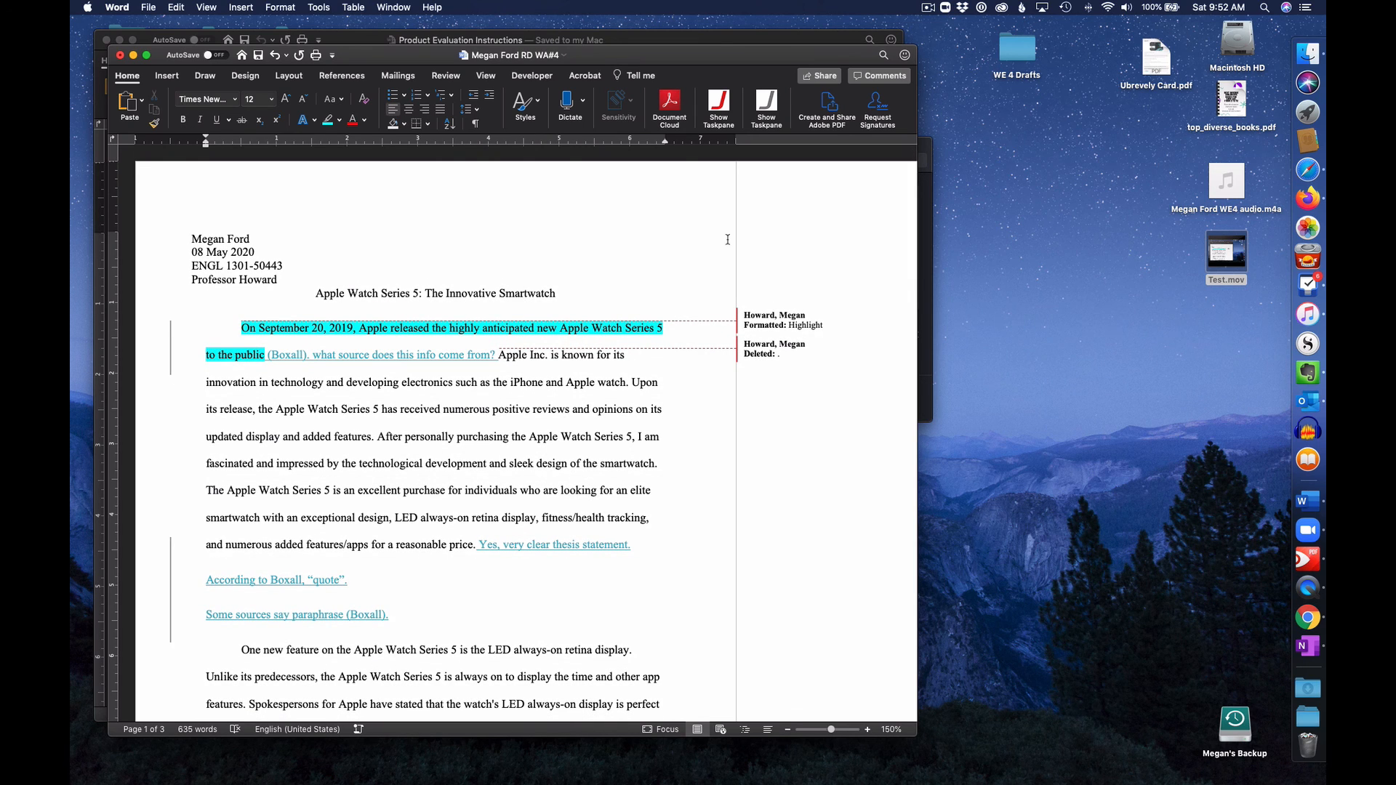
left_click(928, 9)
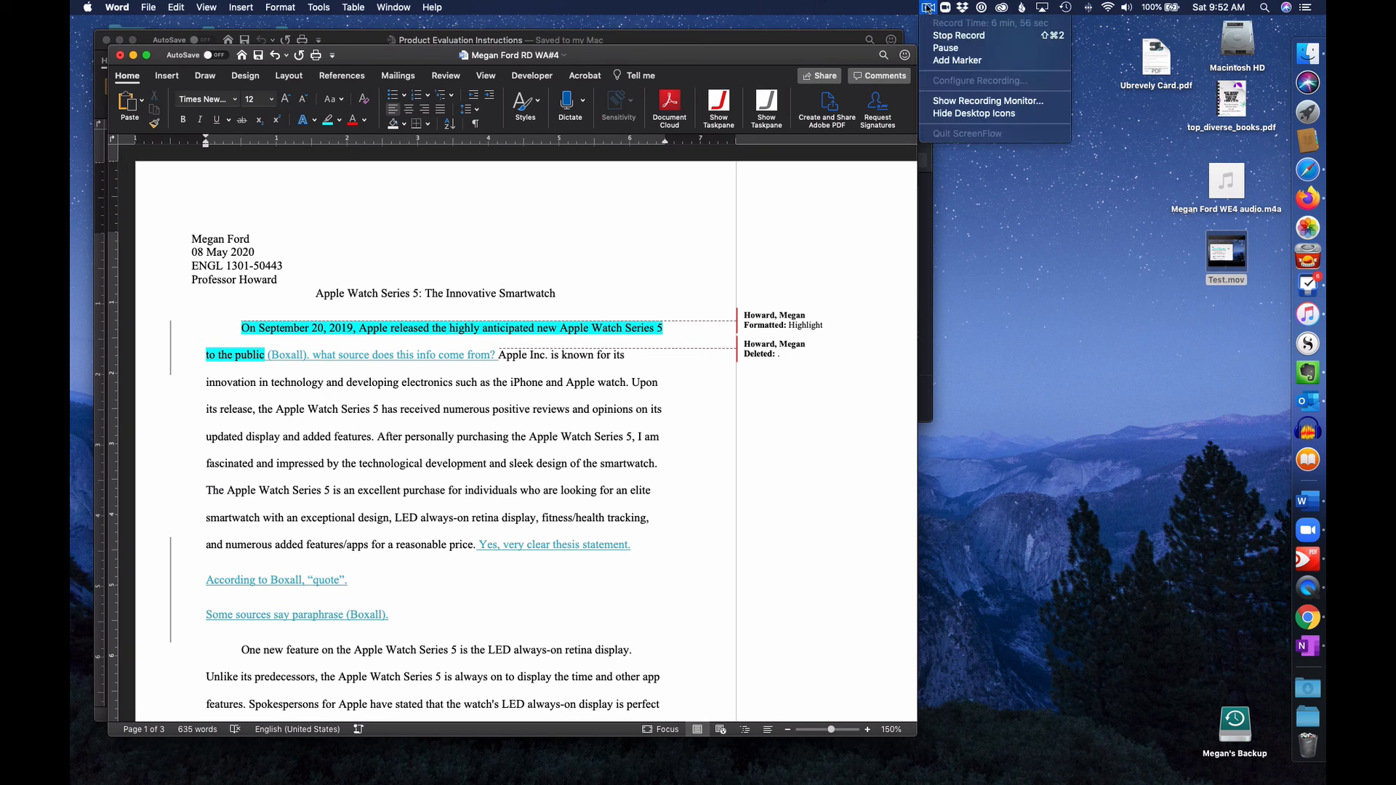